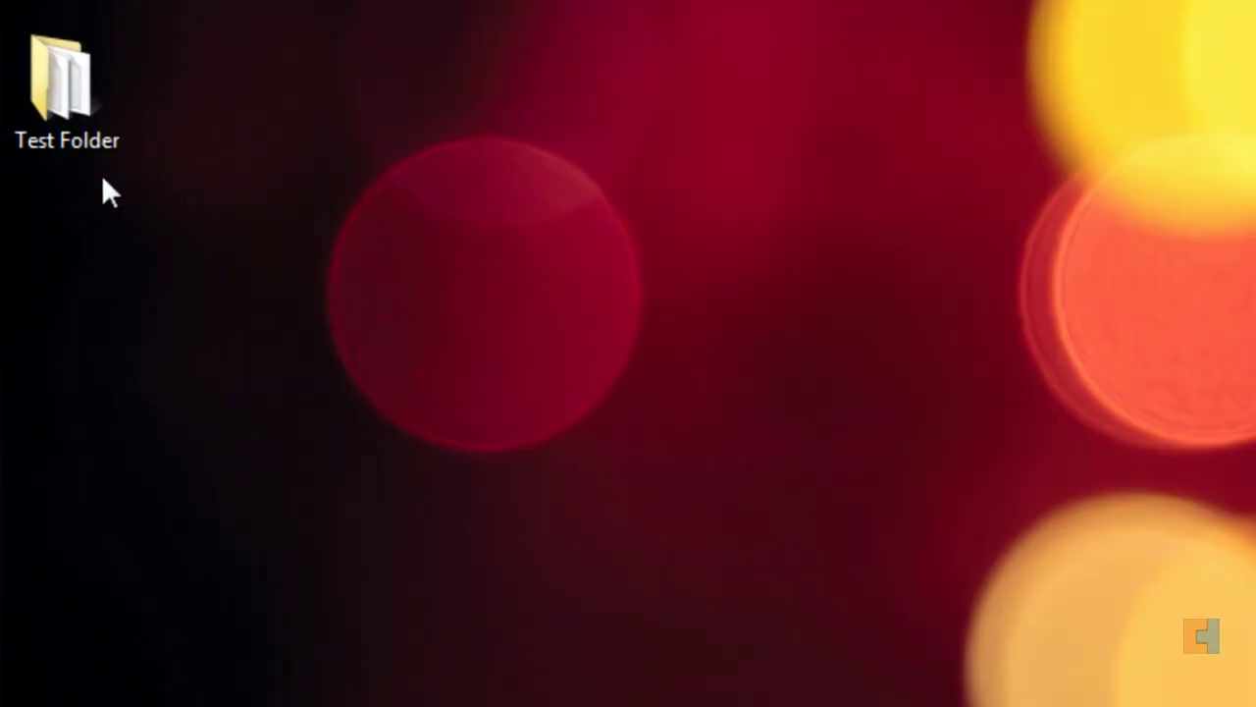
# Mark Test Folder as Hidden in its Properties, applying it to all subfolders and files.
pyautogui.rightClick(56, 88)
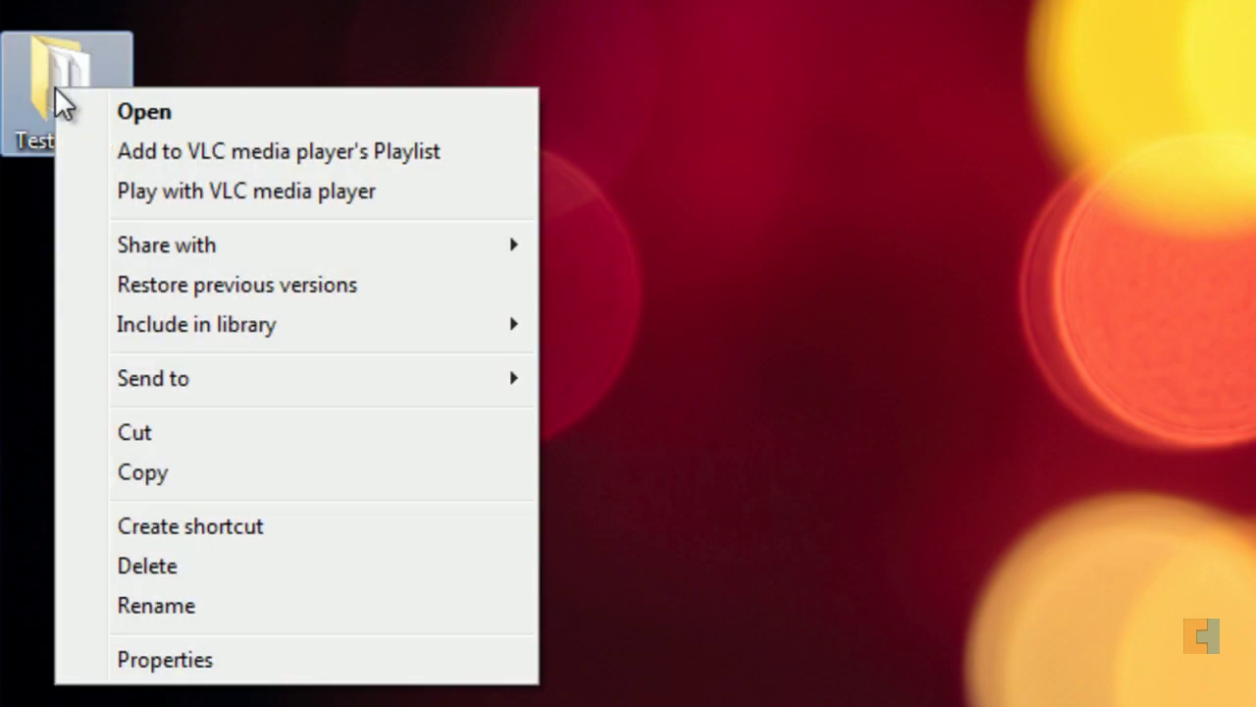
pyautogui.click(163, 657)
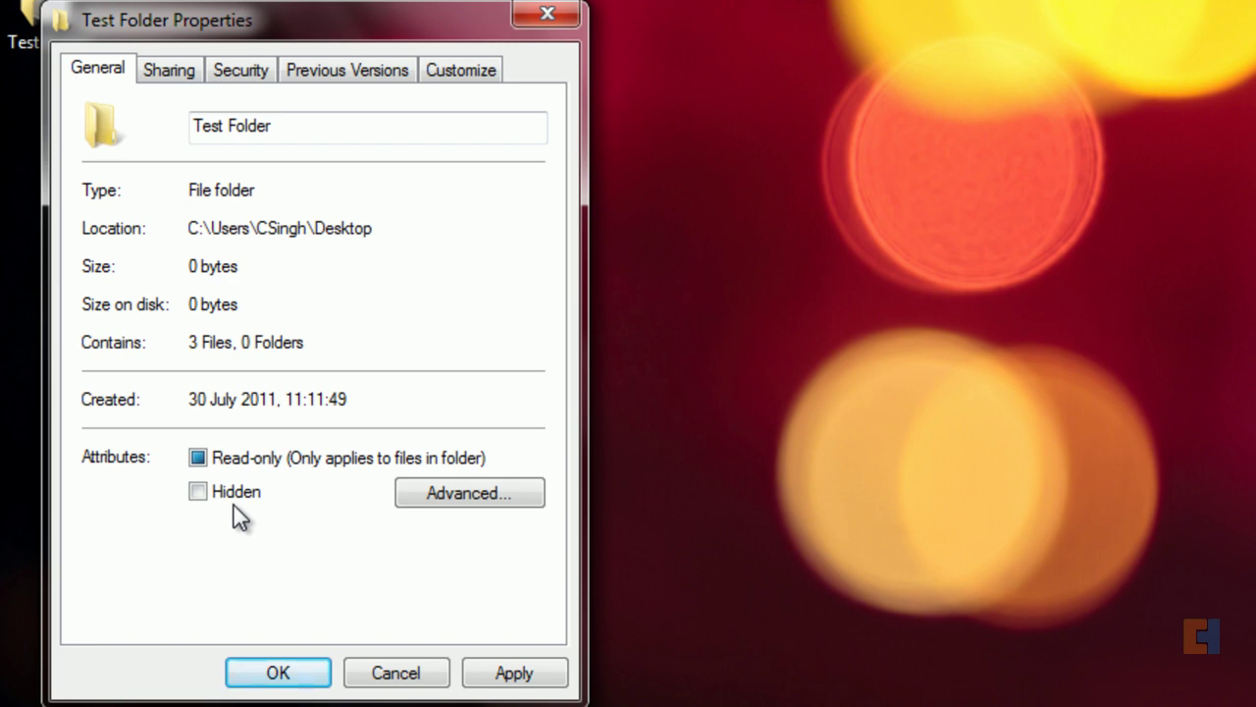
pyautogui.click(500, 674)
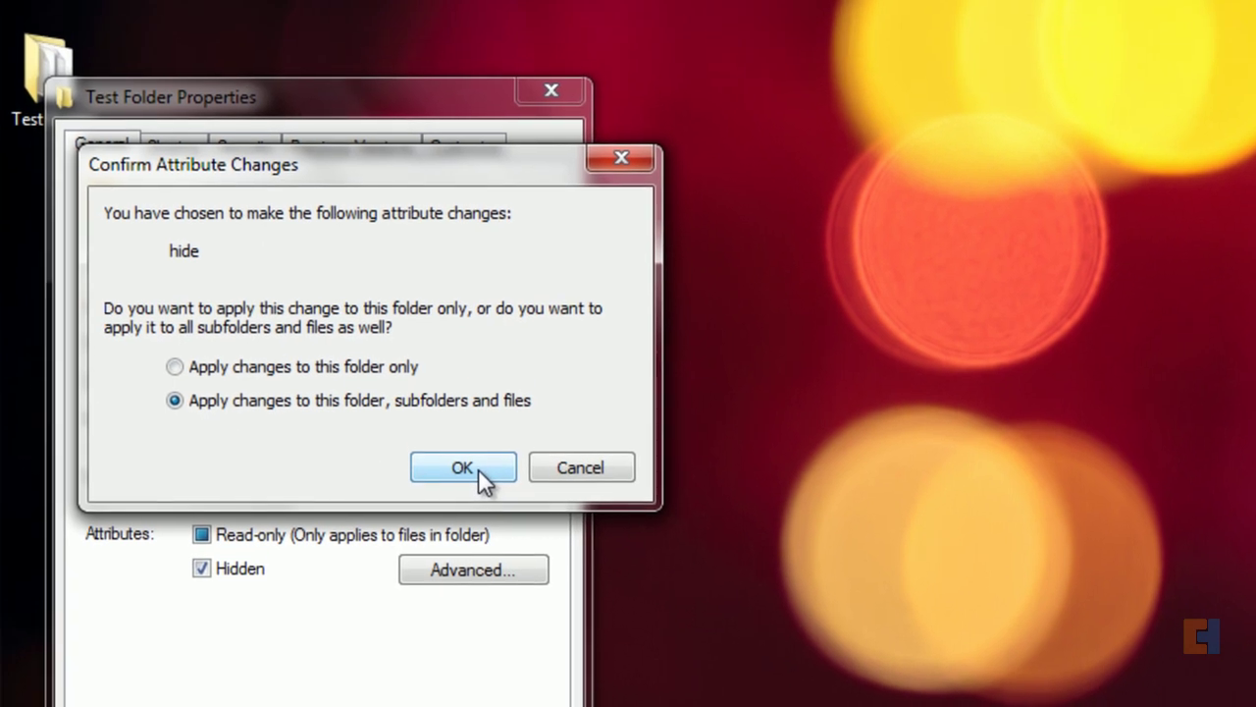
pyautogui.click(478, 469)
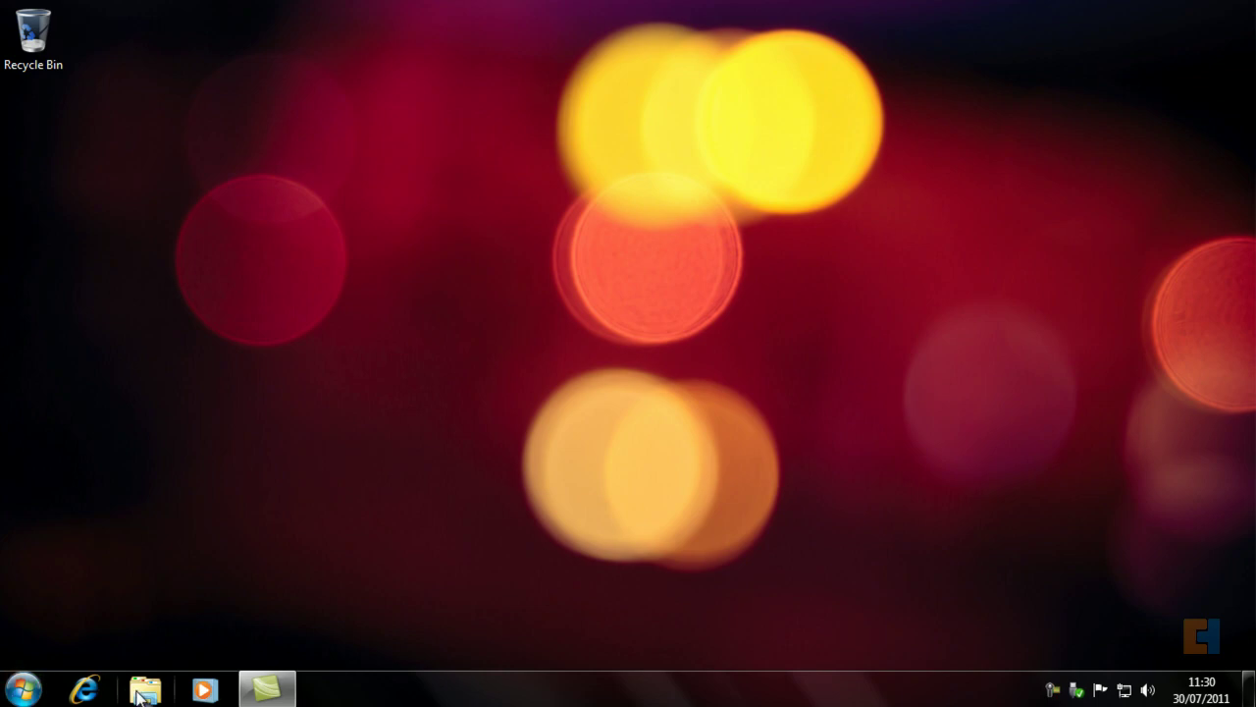
# Open the Computer window from Start and bring up its Folder and search options.
pyautogui.click(47, 692)
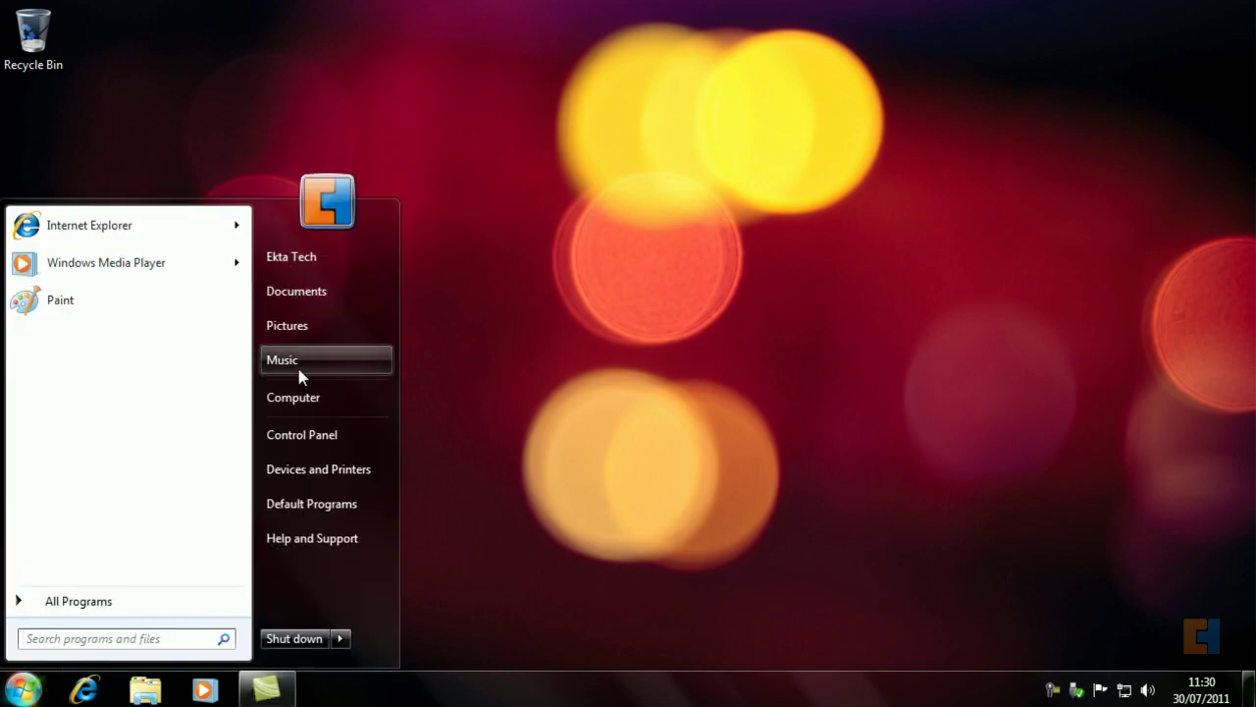
pyautogui.click(309, 402)
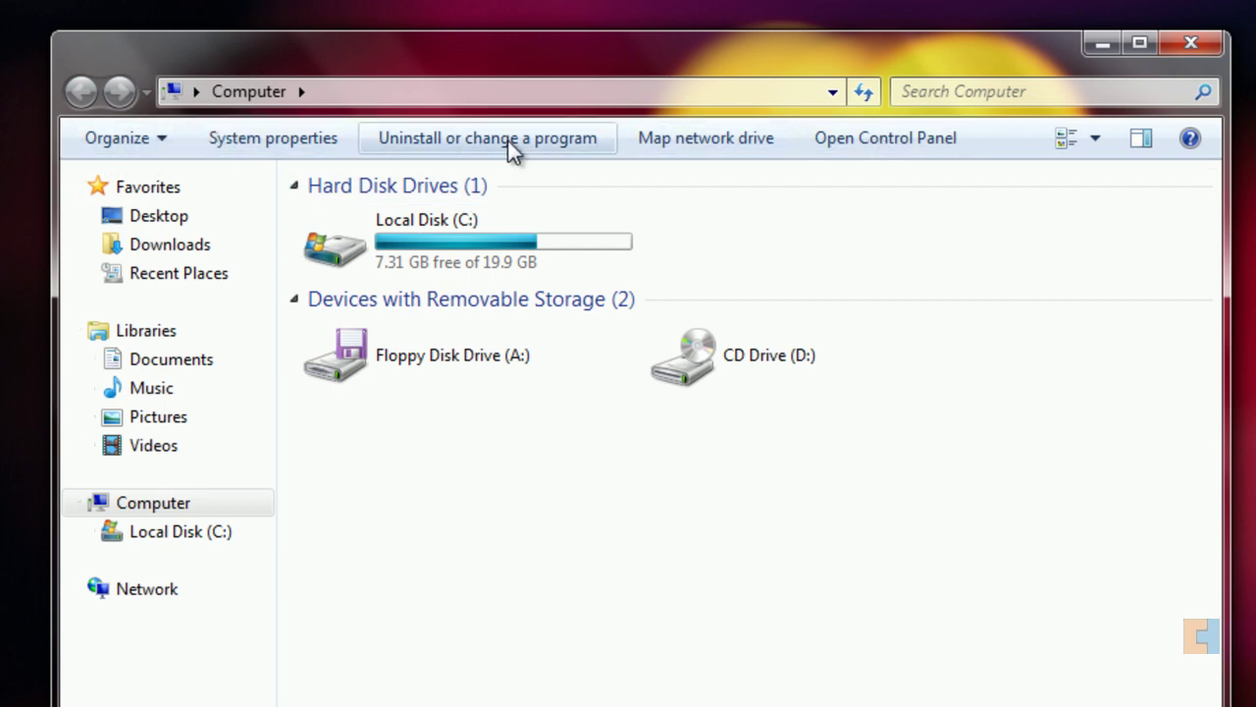
pyautogui.click(166, 143)
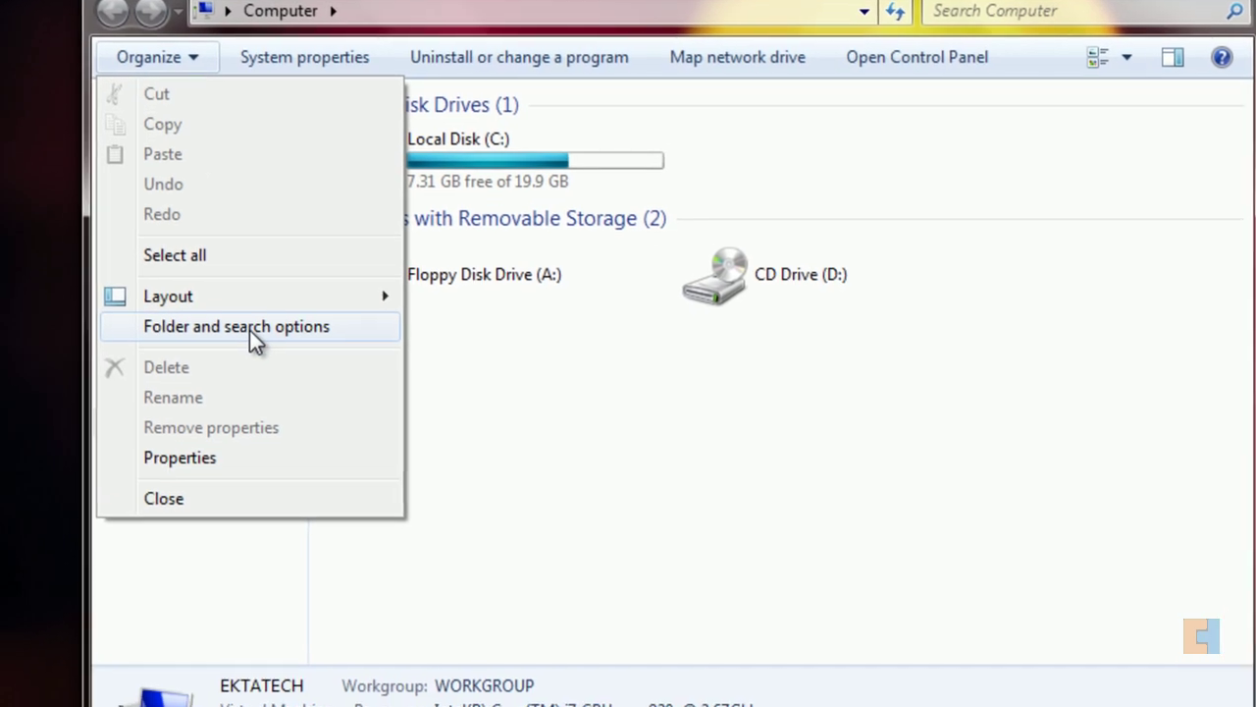
pyautogui.click(250, 328)
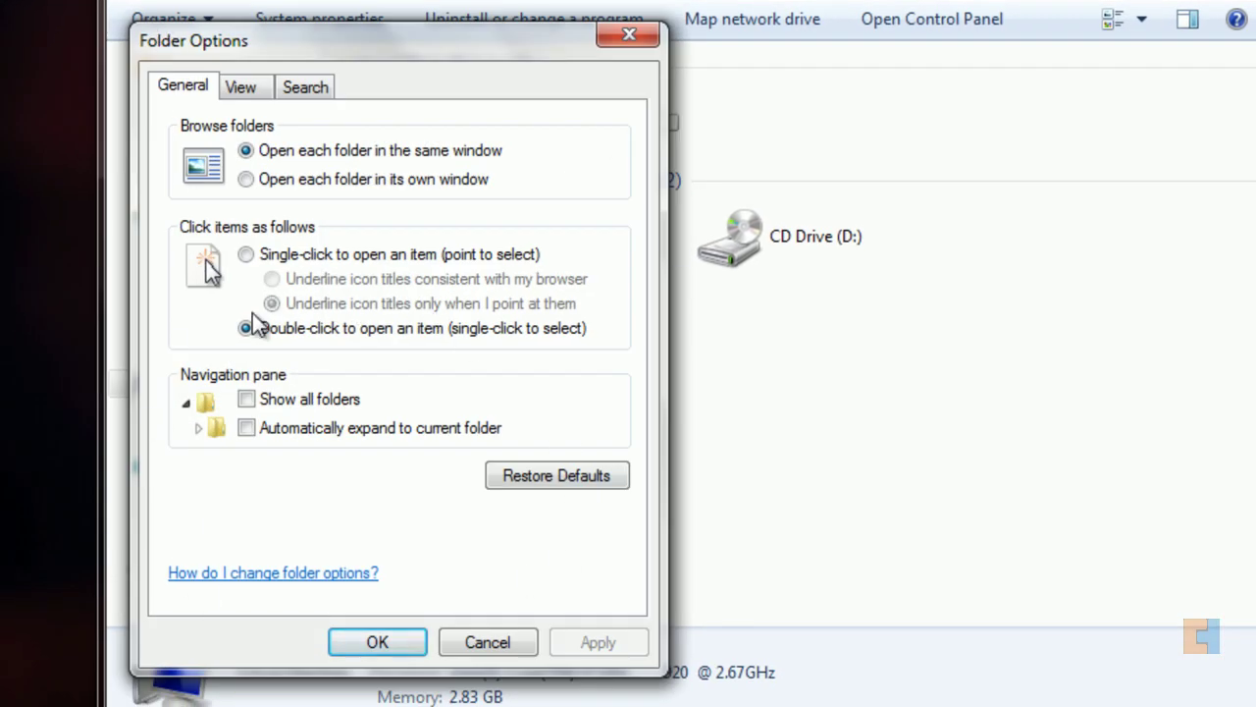
# Close that dialog and reopen Folder Options from Control Panel viewed as Small icons.
pyautogui.click(402, 643)
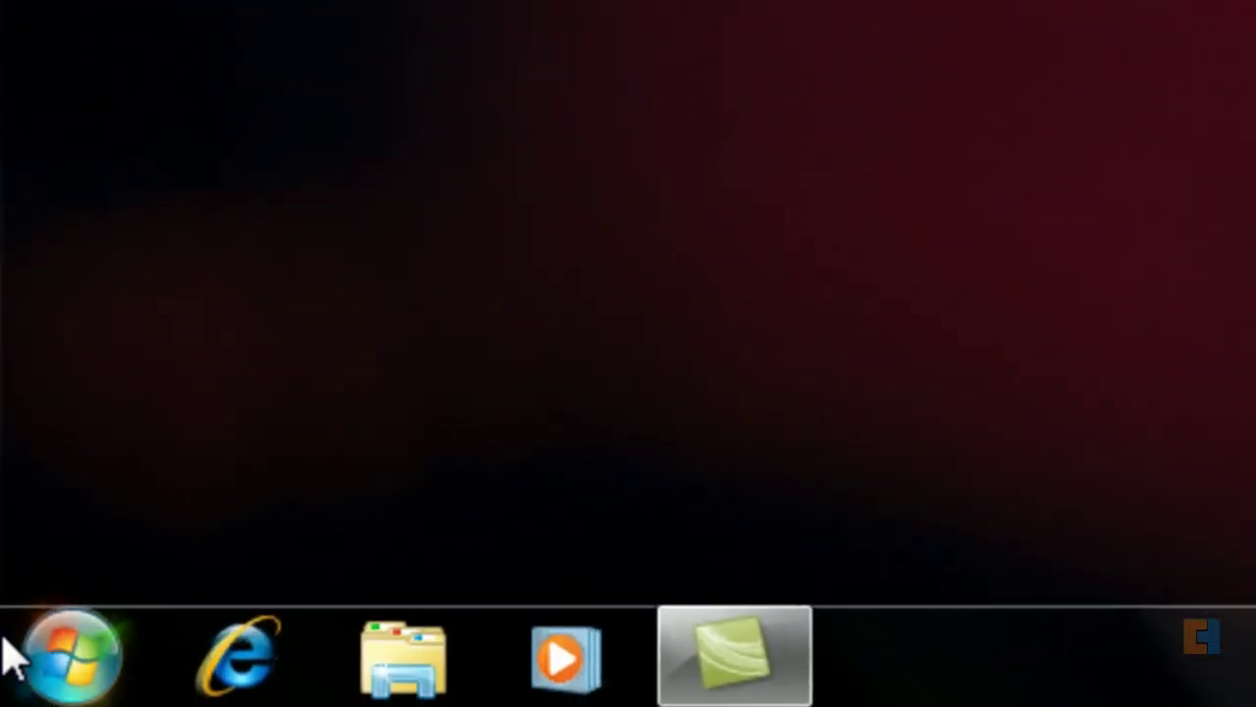
pyautogui.click(19, 654)
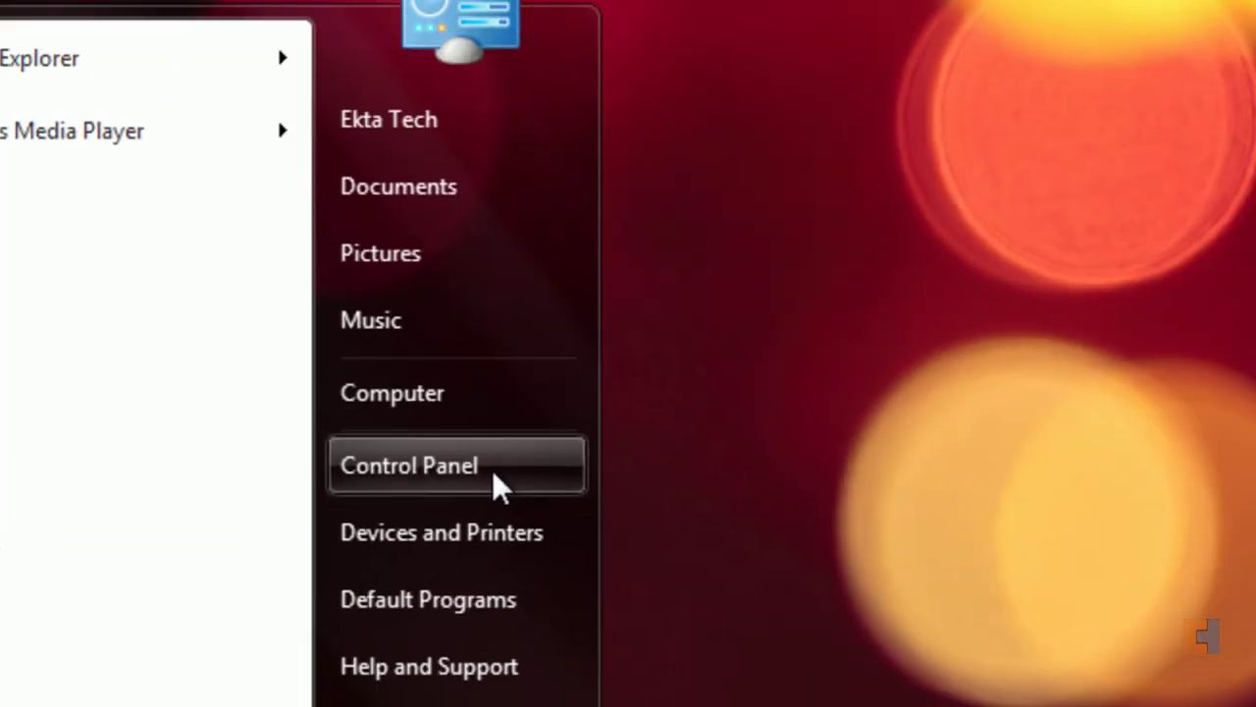
pyautogui.click(687, 466)
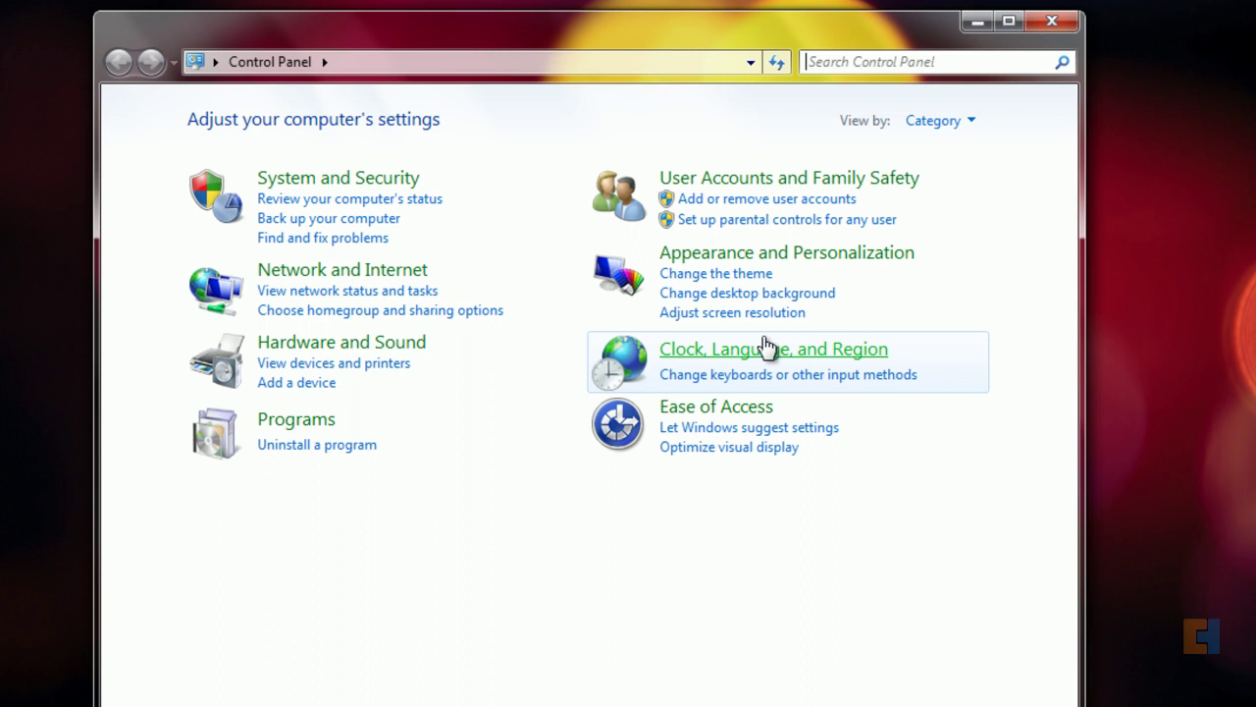
pyautogui.click(969, 124)
pyautogui.click(976, 221)
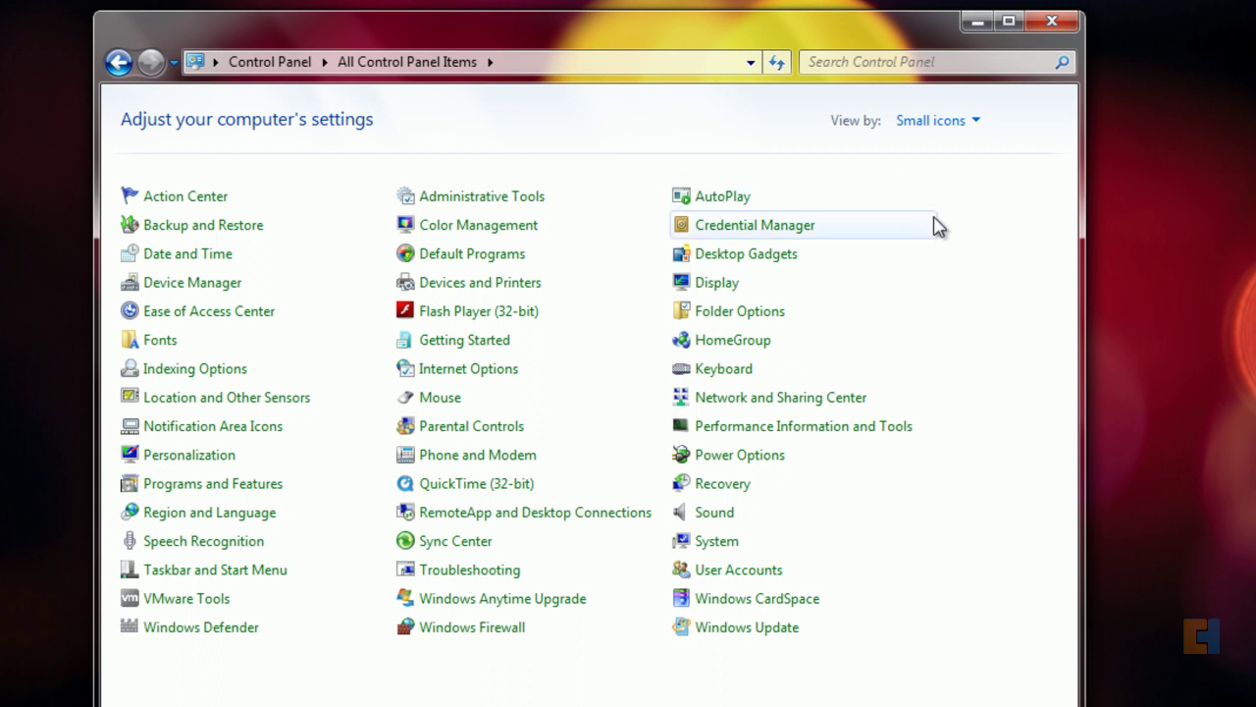
pyautogui.click(758, 323)
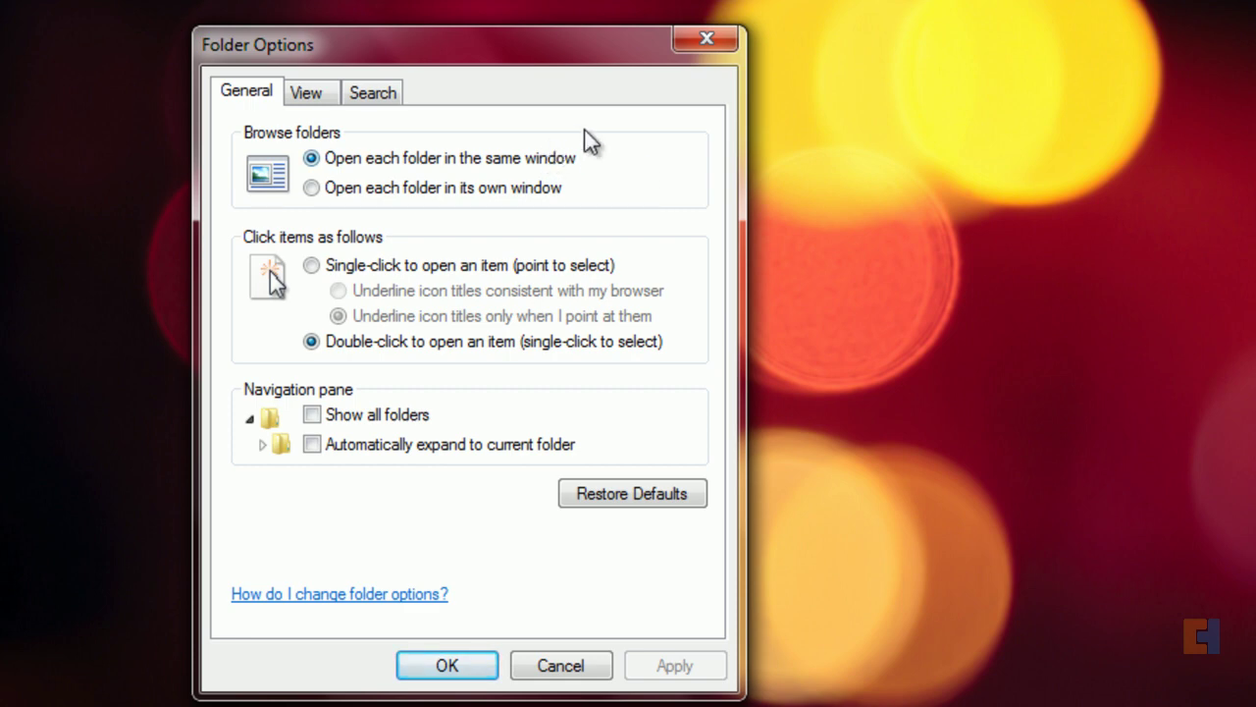
# On the View tab, select 'Show hidden files, folders, and drives' and apply it.
pyautogui.click(306, 92)
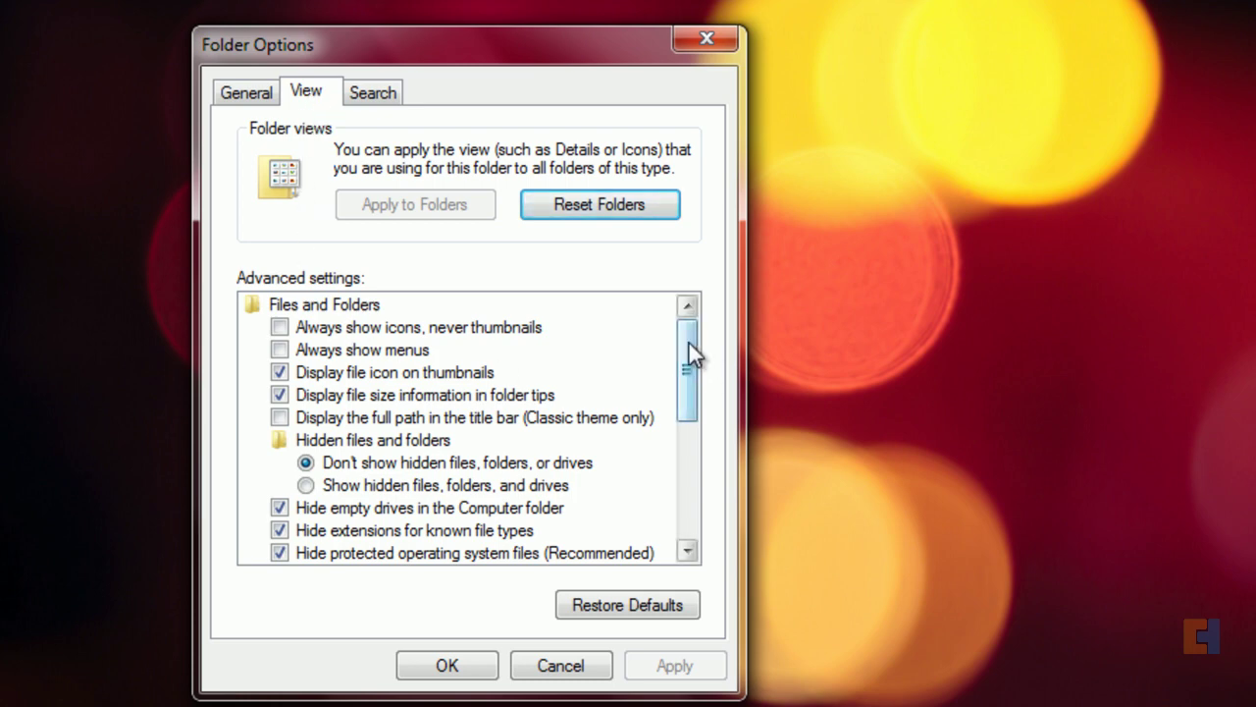
pyautogui.moveTo(689, 343)
pyautogui.mouseDown()
pyautogui.moveTo(692, 499)
pyautogui.moveTo(705, 331)
pyautogui.mouseUp()
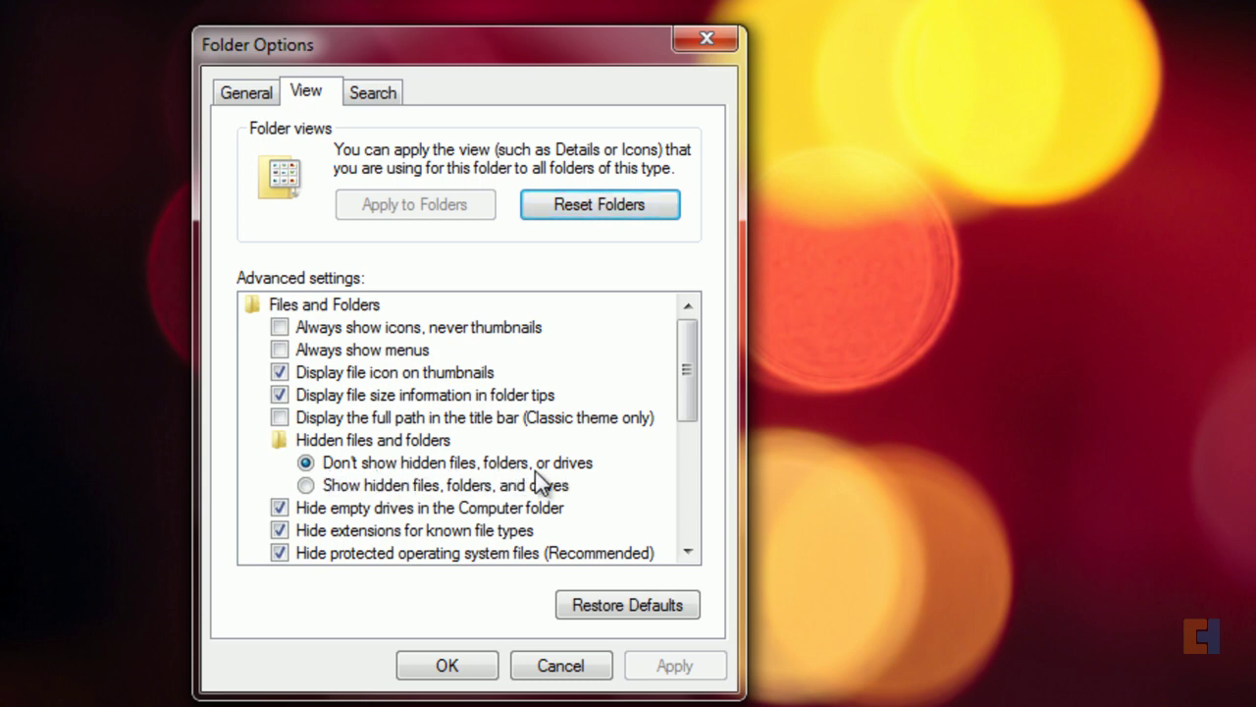
pyautogui.click(307, 488)
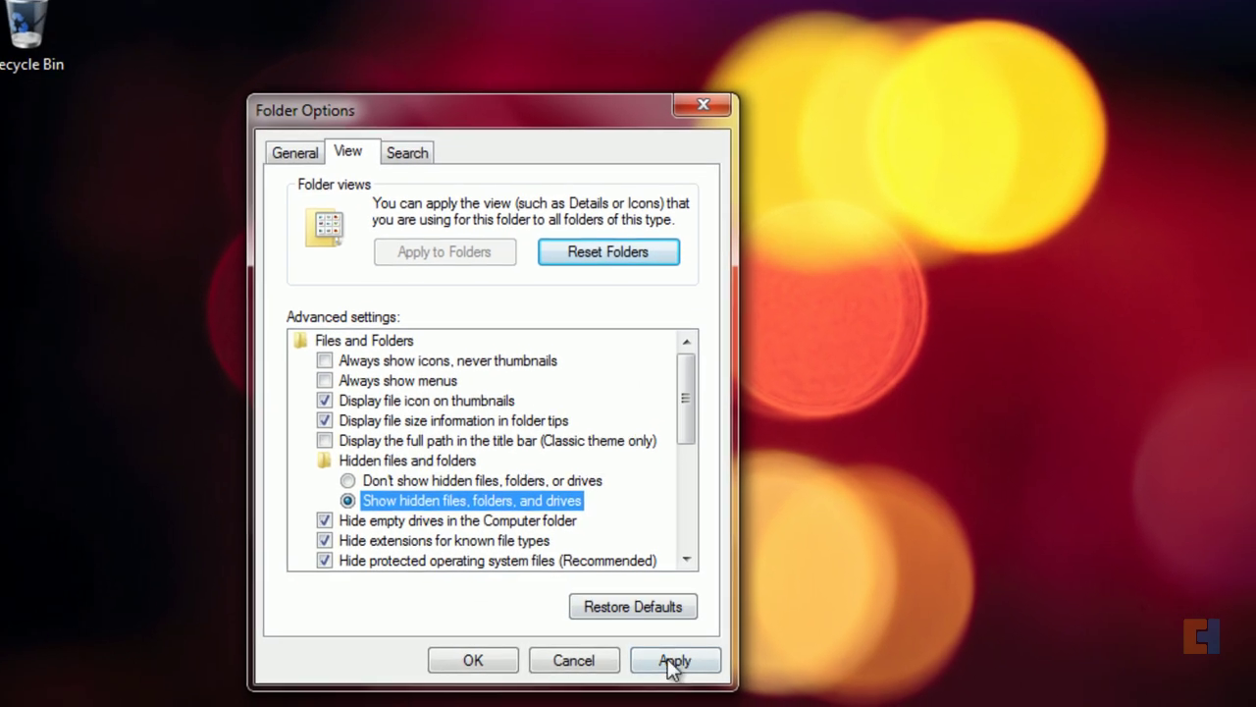
pyautogui.click(675, 664)
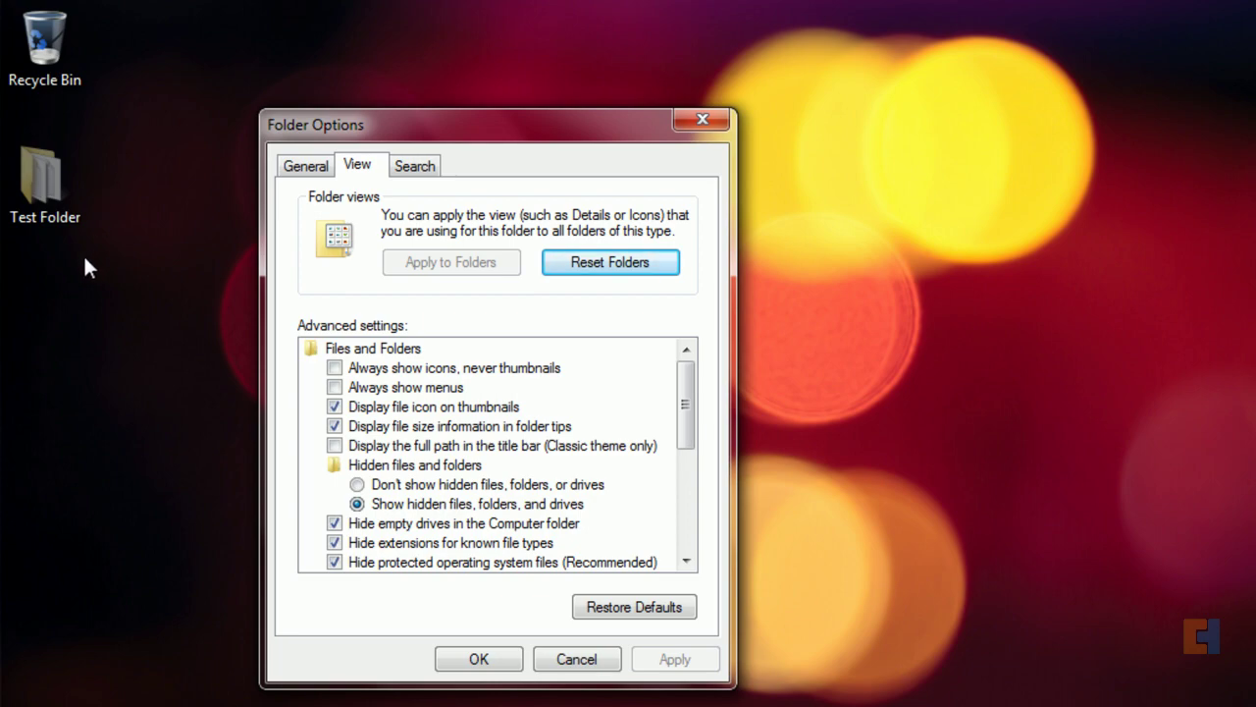
pyautogui.click(46, 174)
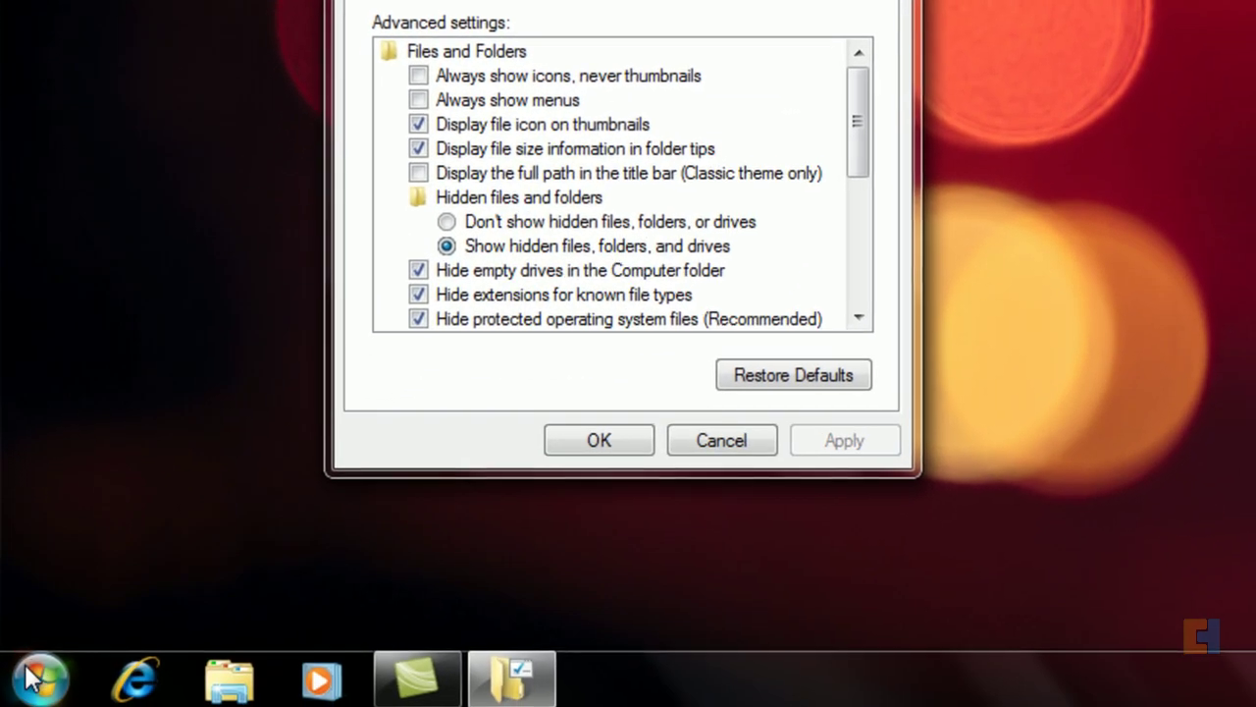
pyautogui.click(30, 706)
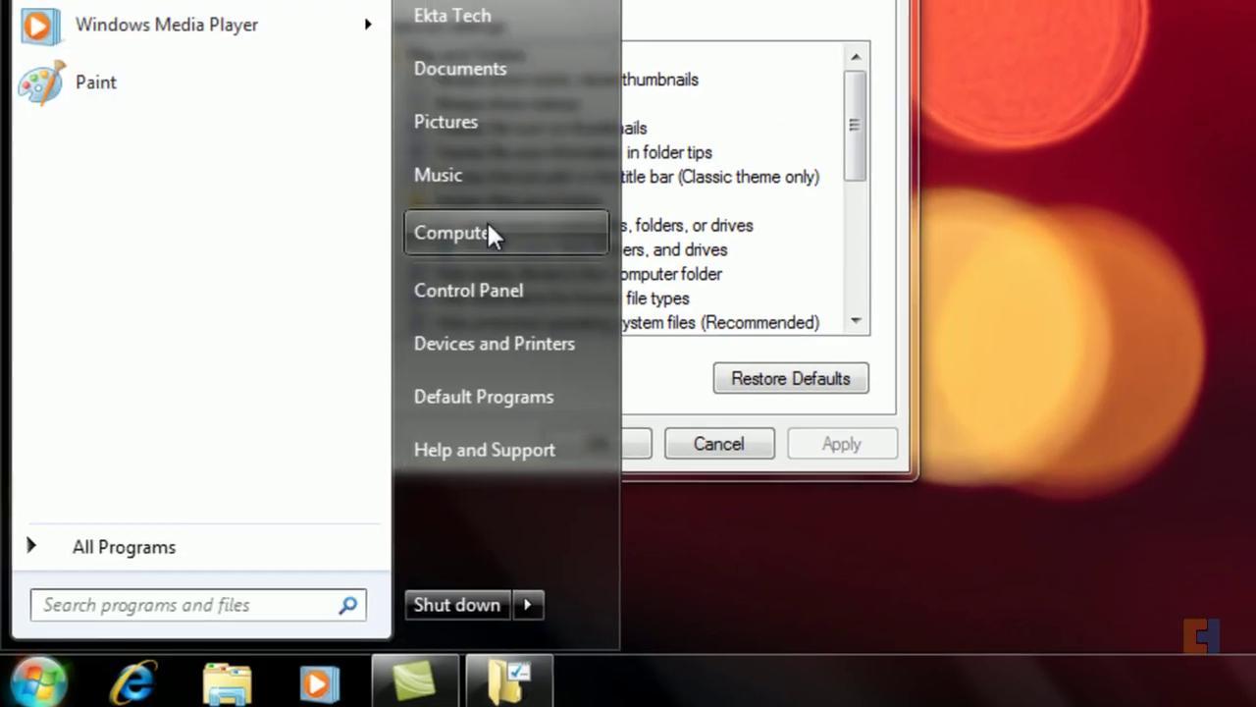
pyautogui.click(487, 227)
pyautogui.doubleClick(458, 232)
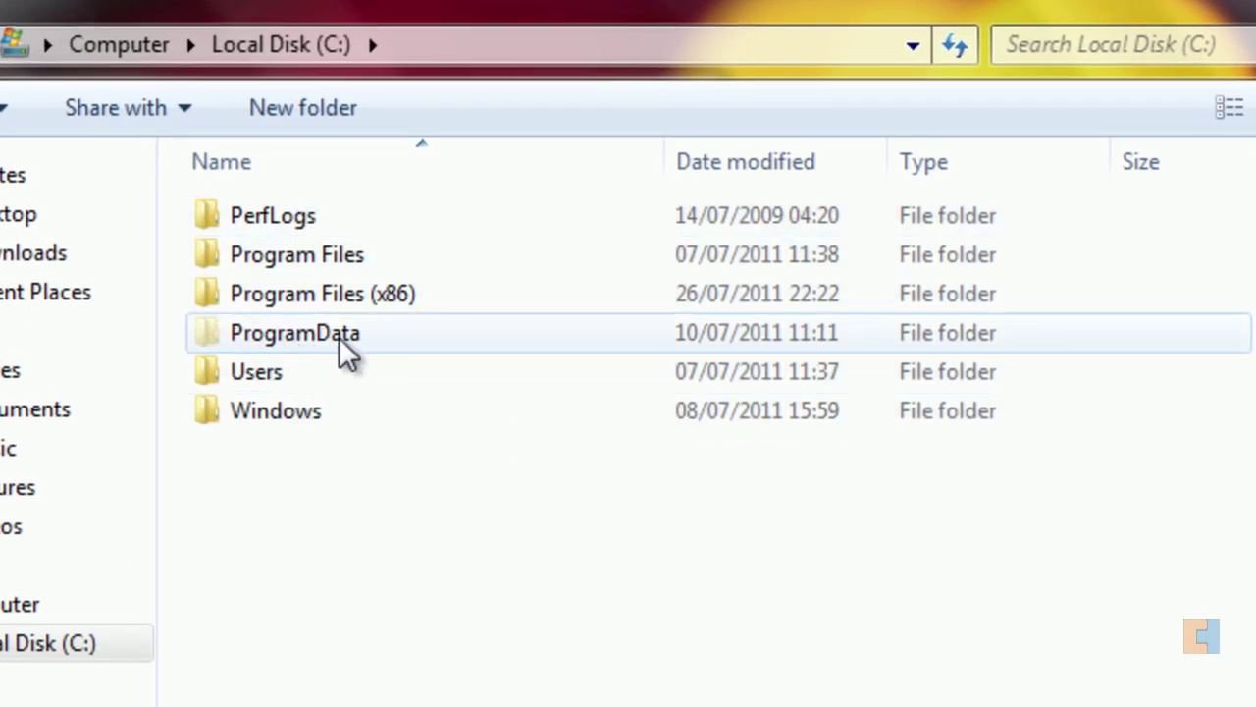
pyautogui.moveTo(222, 339)
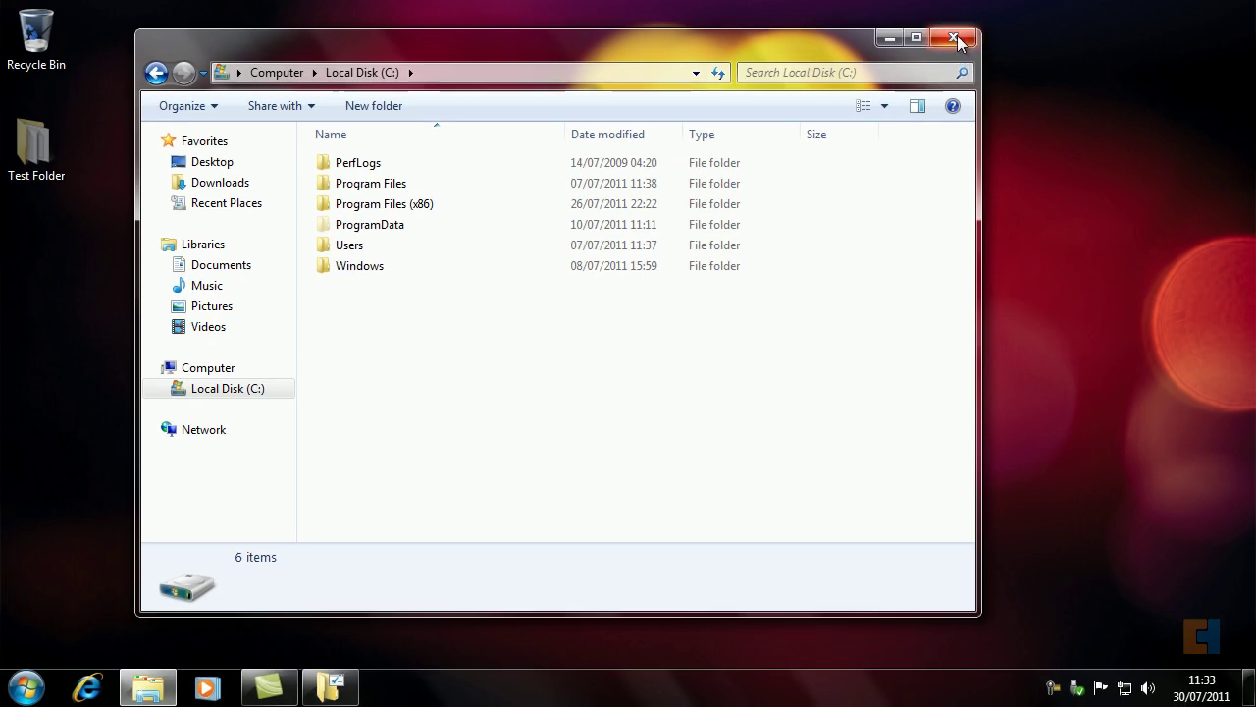
pyautogui.click(954, 37)
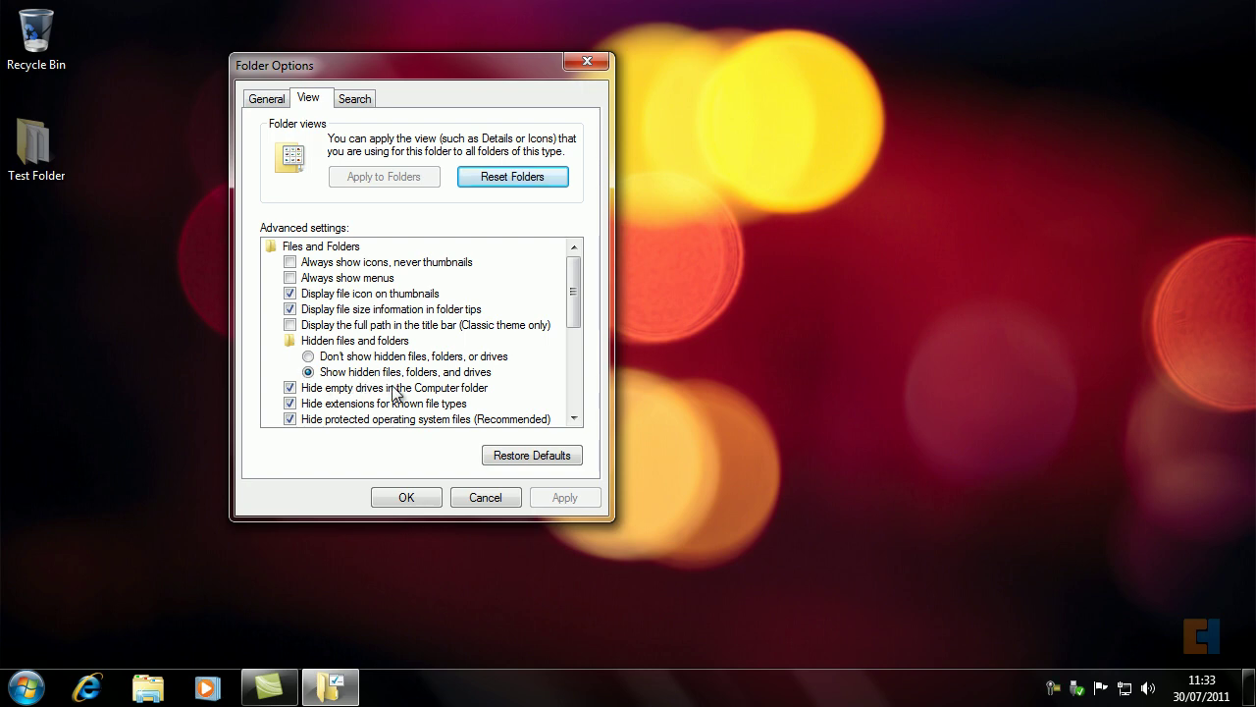
# Clear Test Folder's Hidden attribute for all its contents, then open the folder to check its files.
pyautogui.rightClick(32, 136)
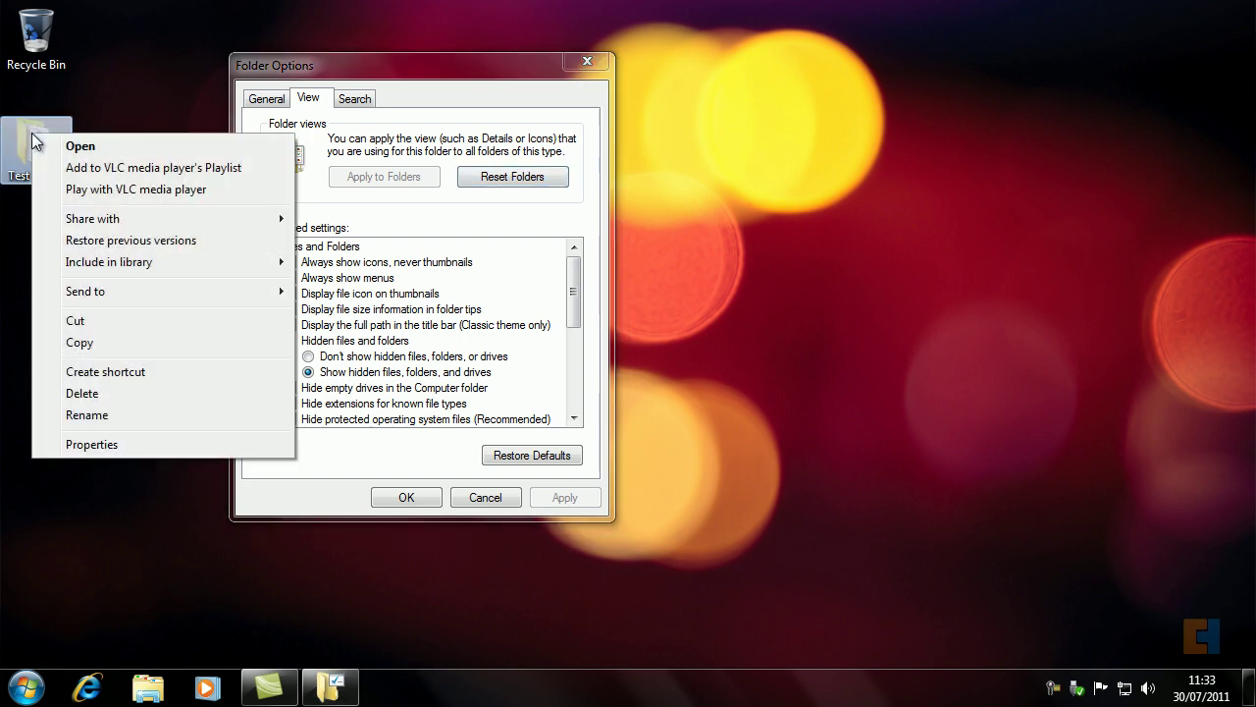
pyautogui.click(112, 448)
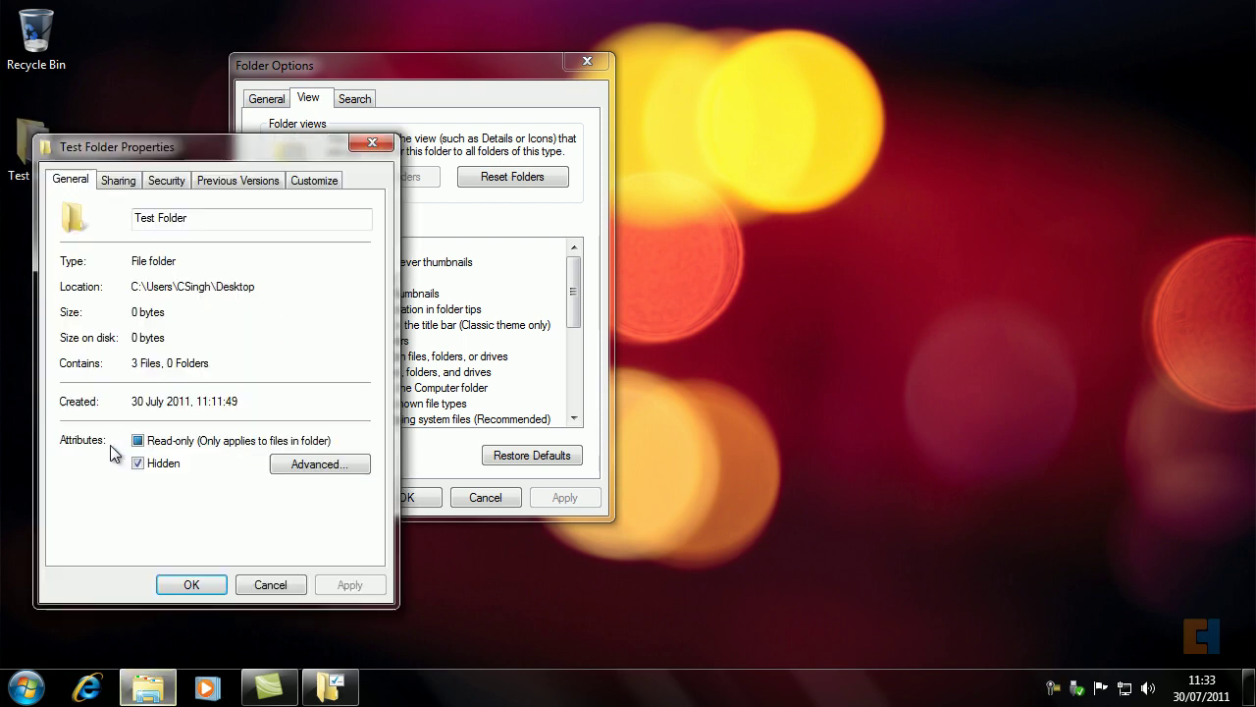
pyautogui.click(137, 463)
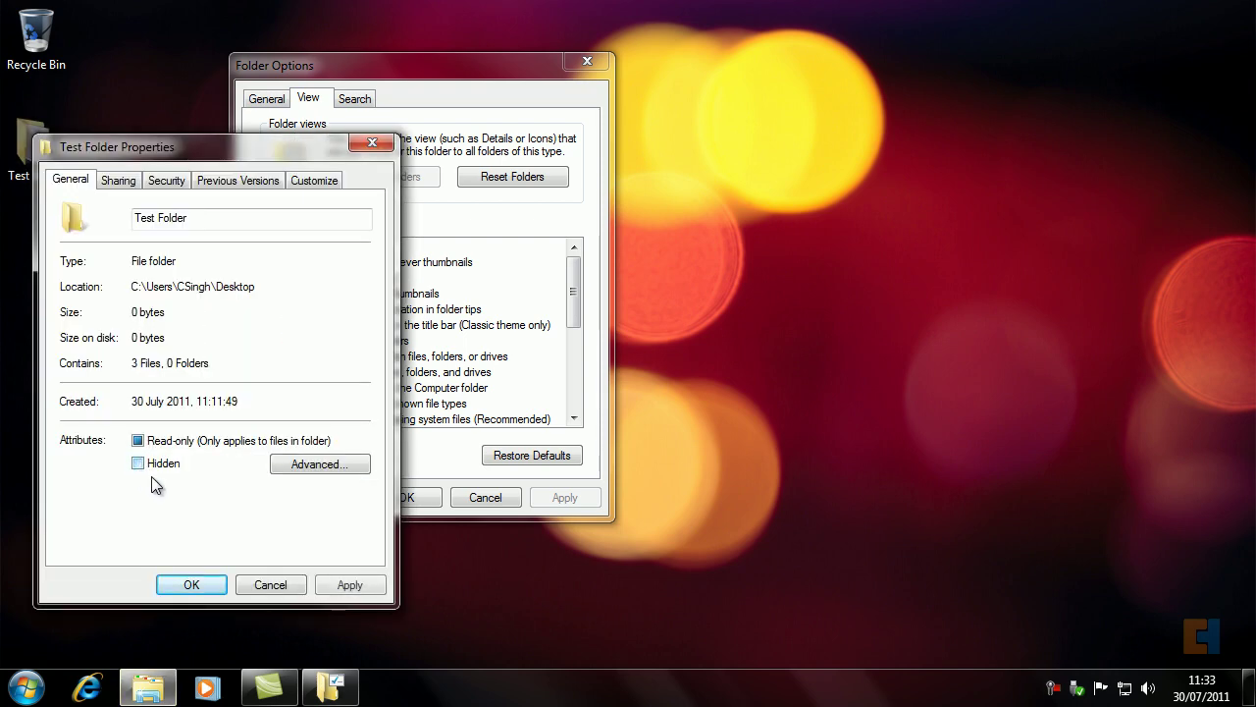
pyautogui.click(353, 586)
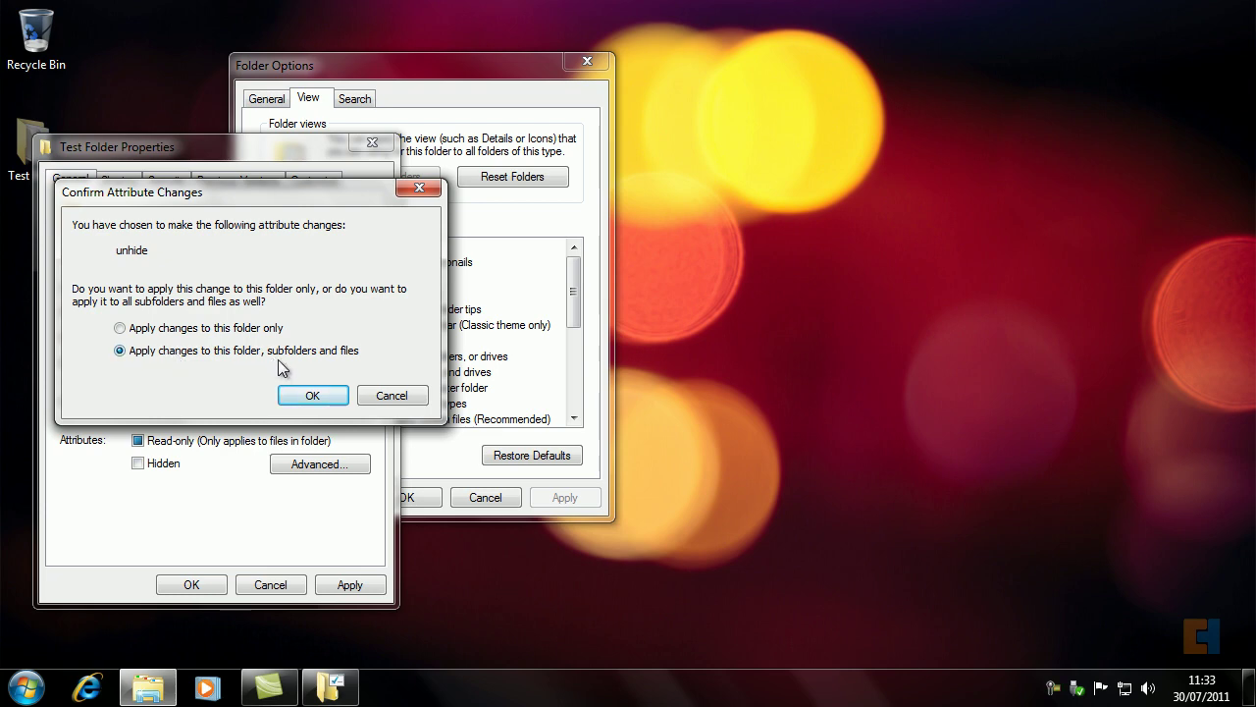
pyautogui.click(328, 397)
pyautogui.click(182, 584)
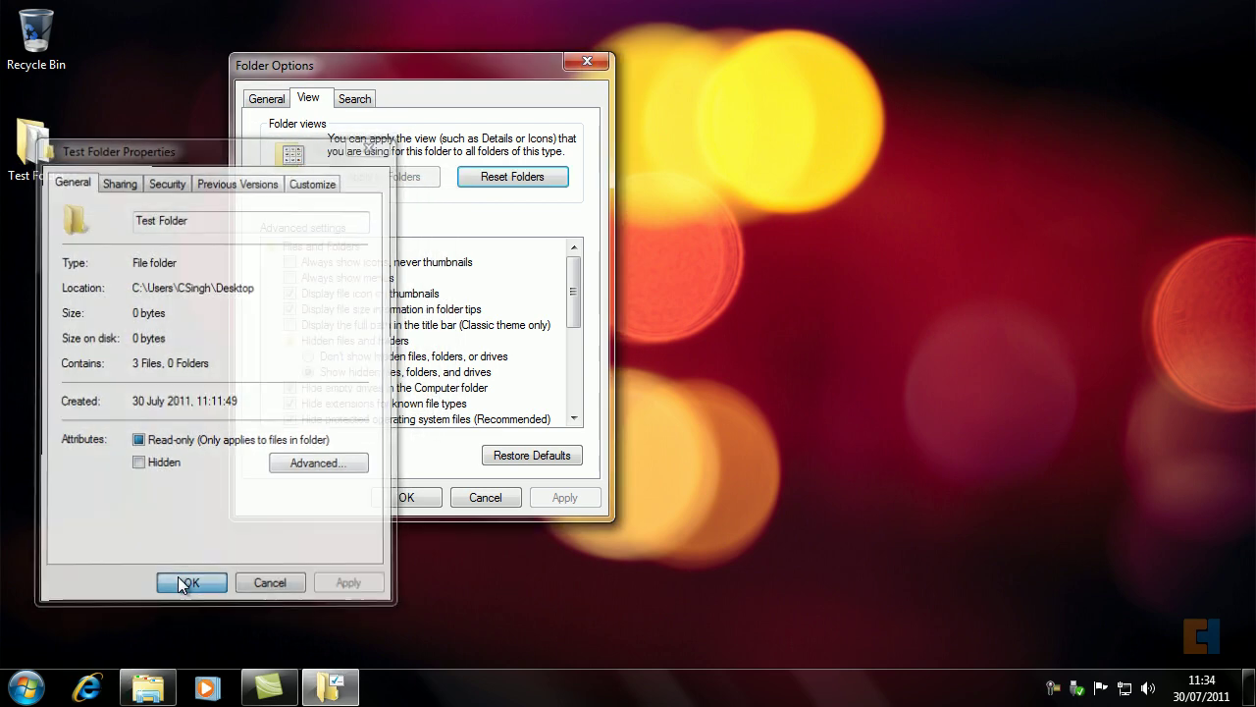
pyautogui.doubleClick(44, 147)
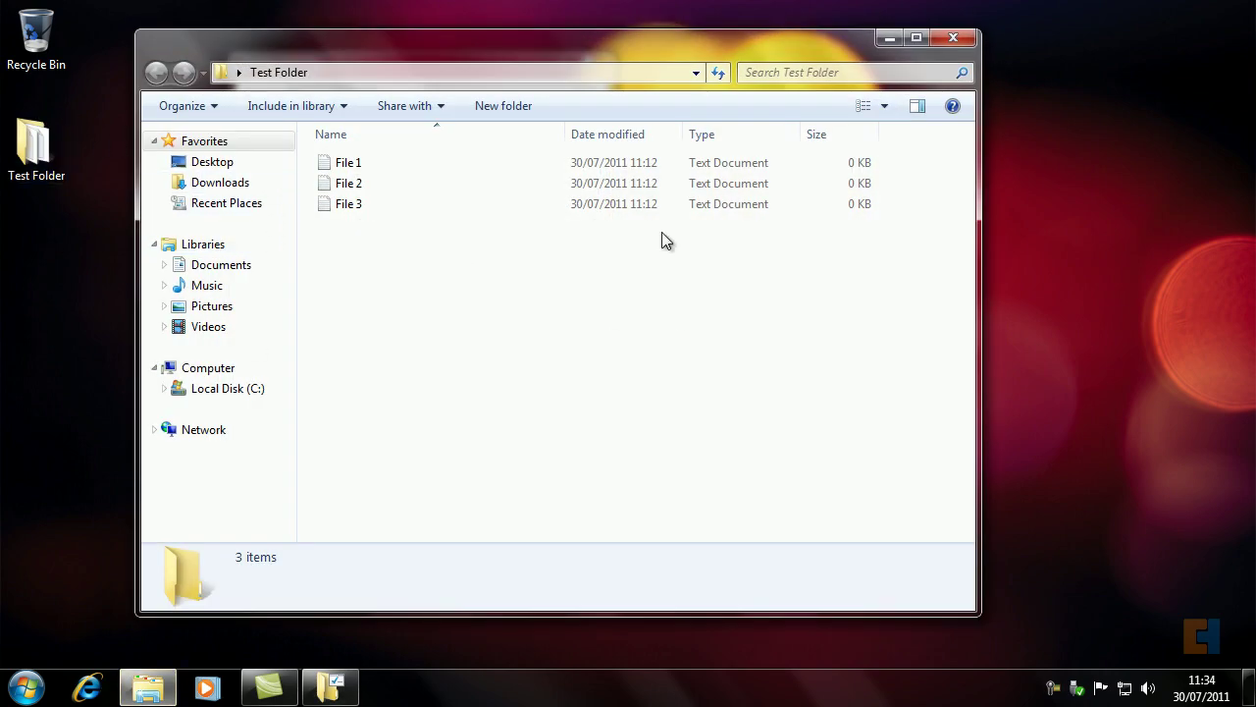
pyautogui.click(953, 38)
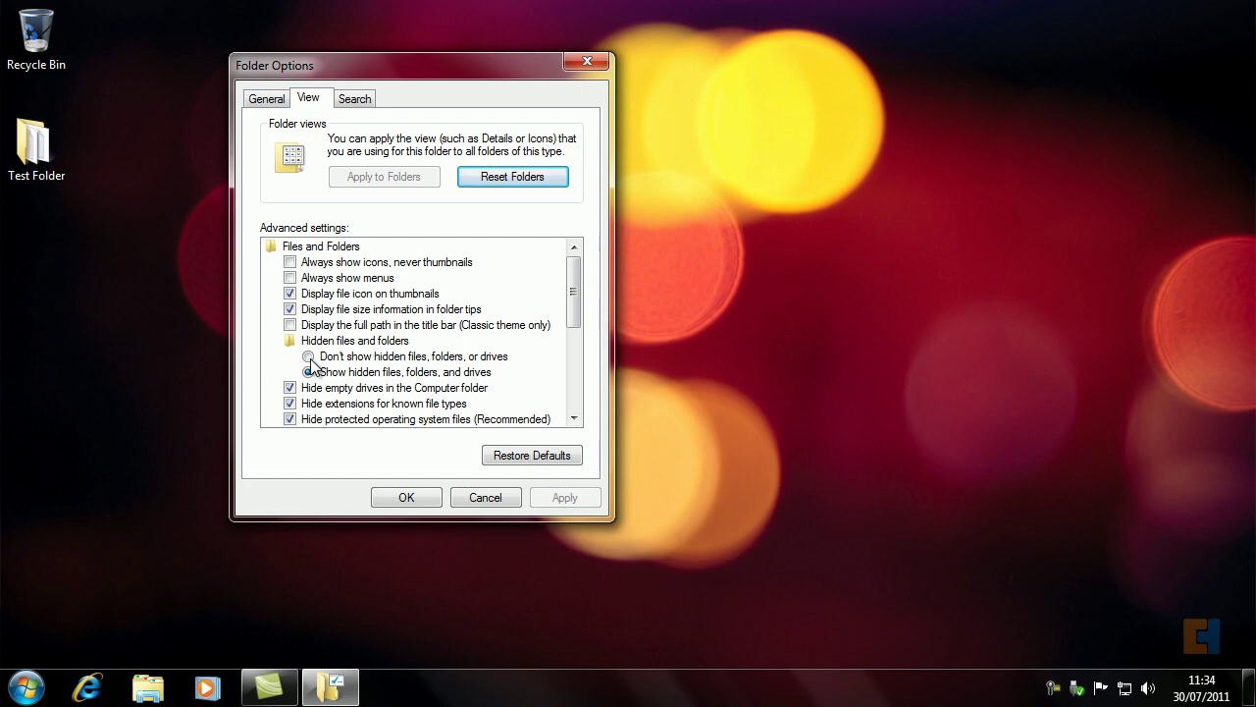
# Select 'Don't show hidden files, folders, or drives', apply it and close Folder Options.
pyautogui.click(310, 357)
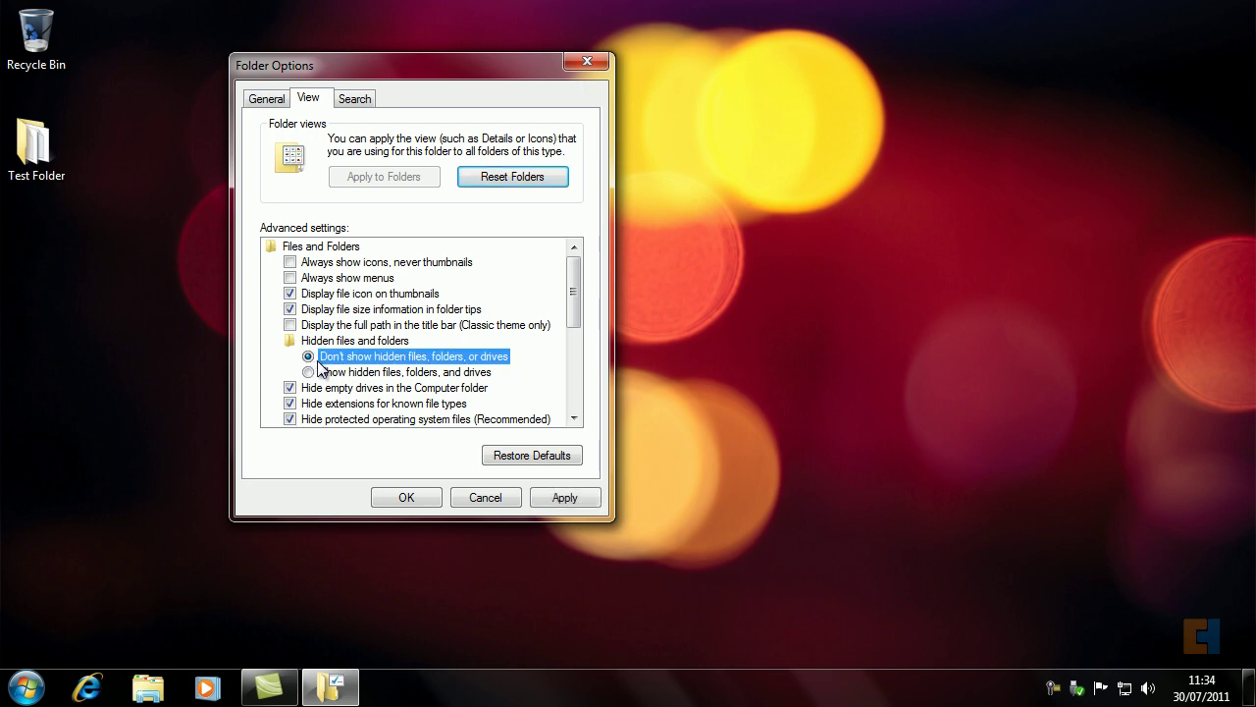
pyautogui.click(566, 499)
pyautogui.click(417, 499)
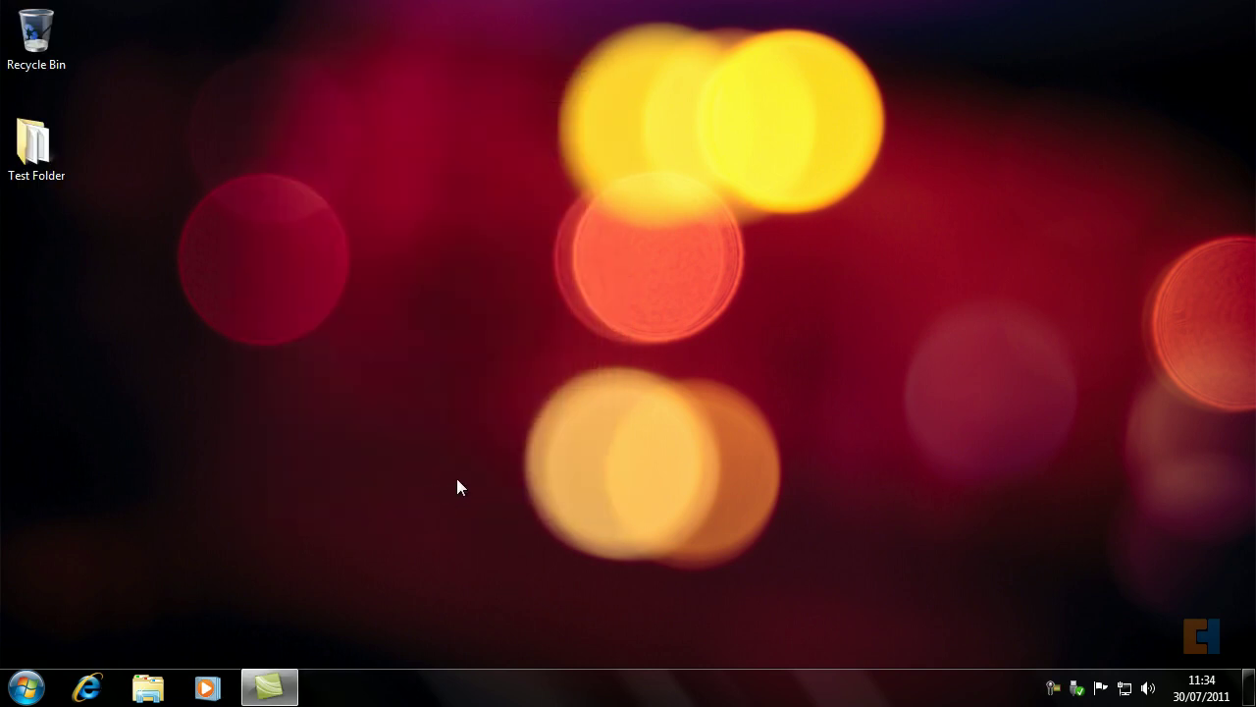